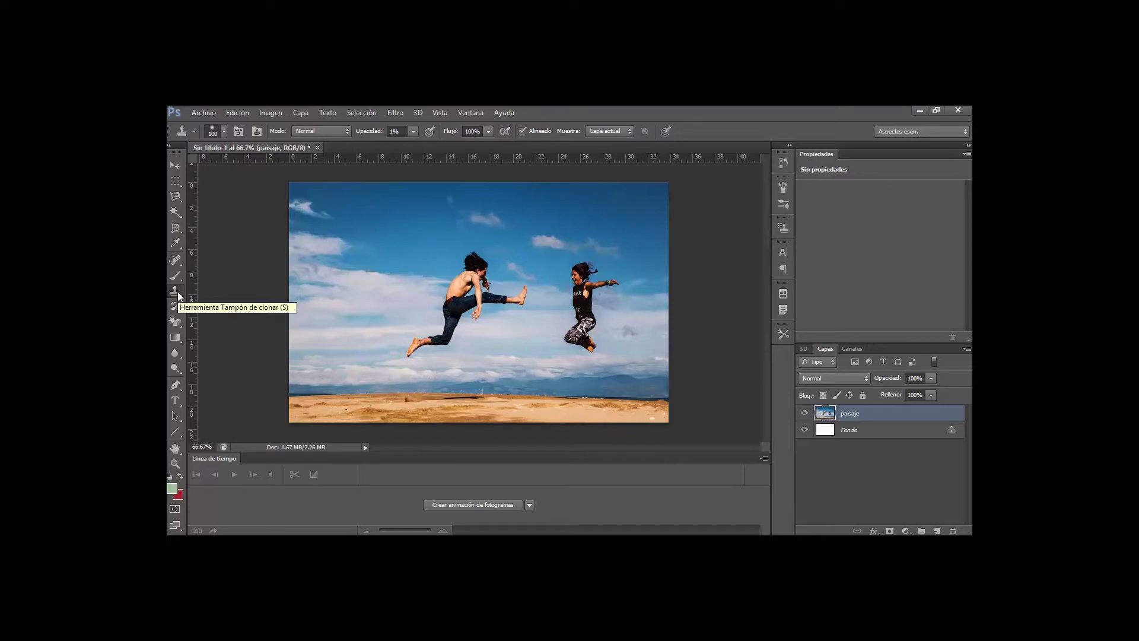
Select the Clone Stamp (Tampón de clonar) from the stamp flyout and try a stroke near the man's foot
left_click(176, 291)
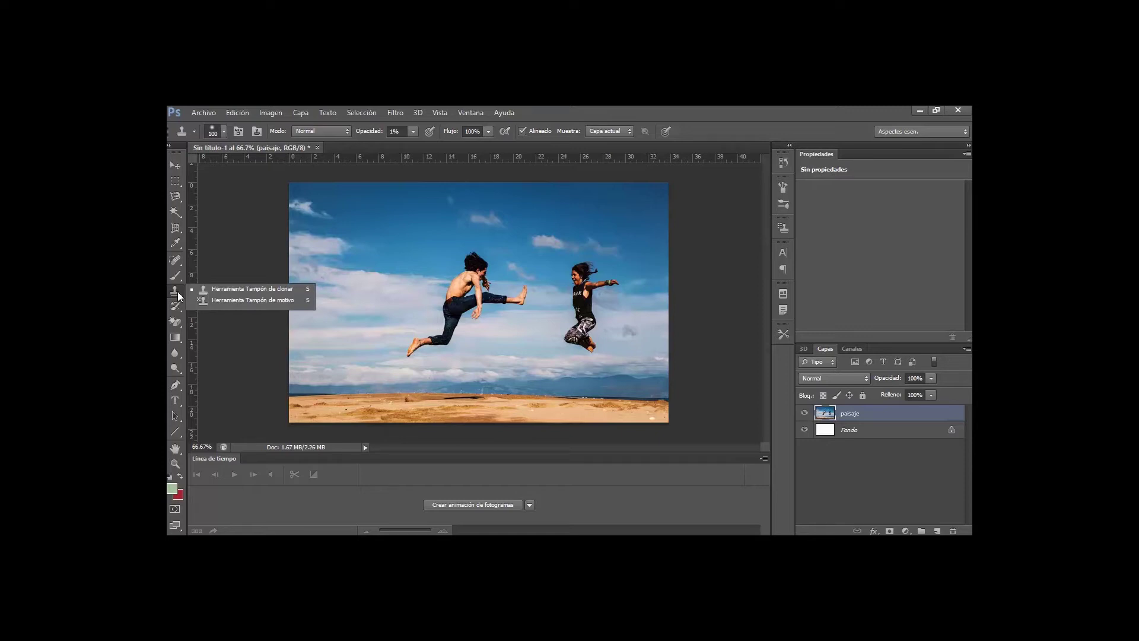
left_click(251, 288)
left_click_drag(392, 345, 396, 341)
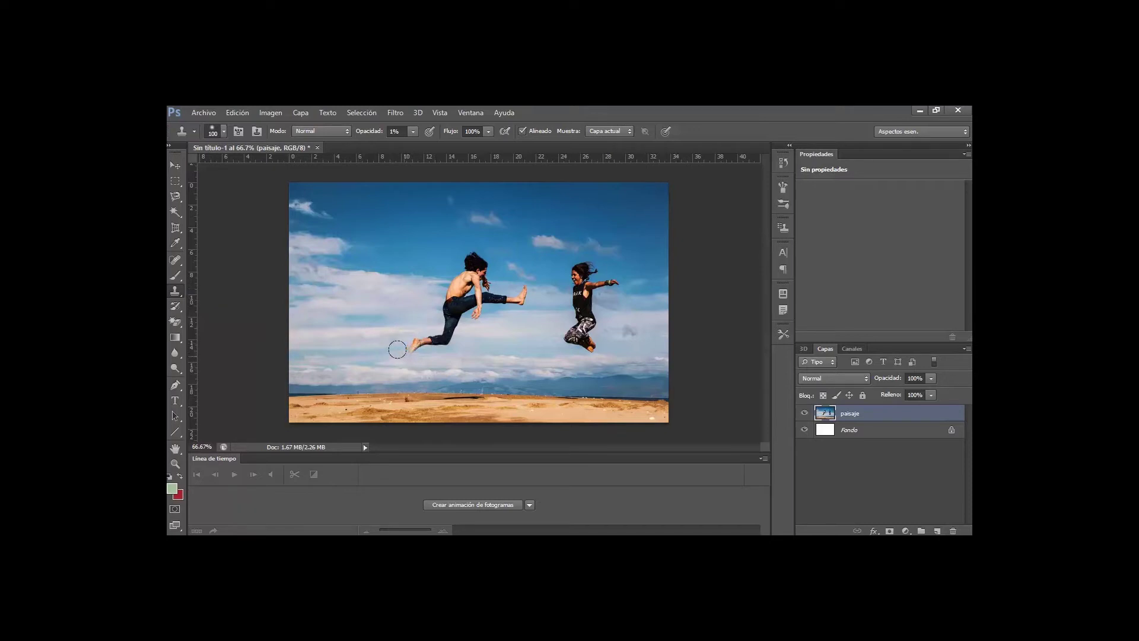
Confirm a 100 px, 0% hardness clone brush and sample the man's foot as the source
left_click(224, 133)
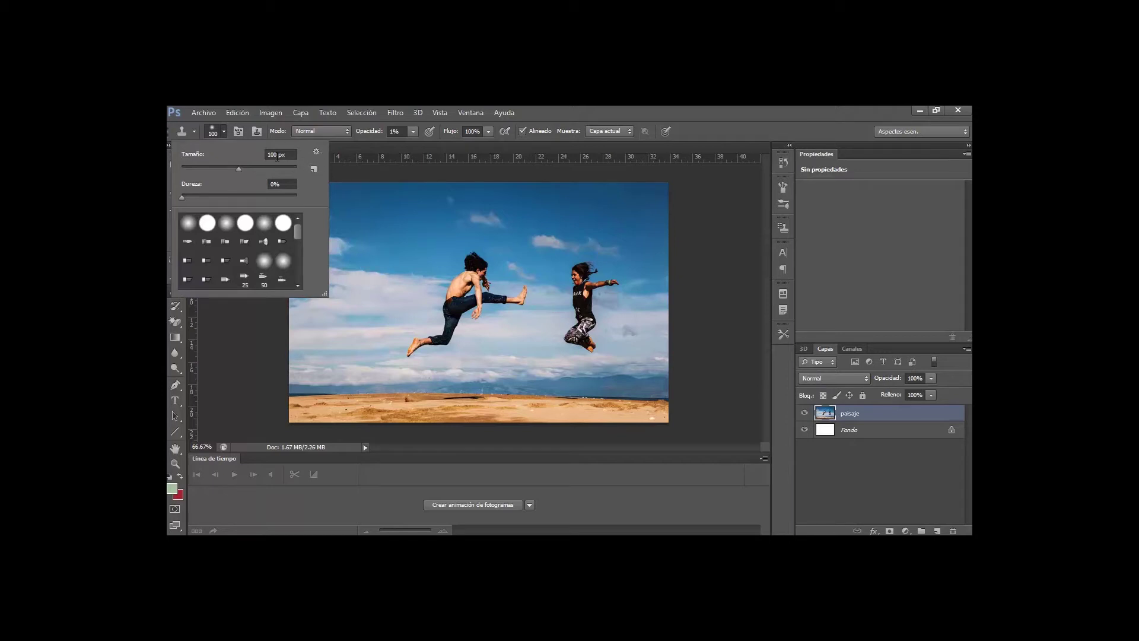
key("Return")
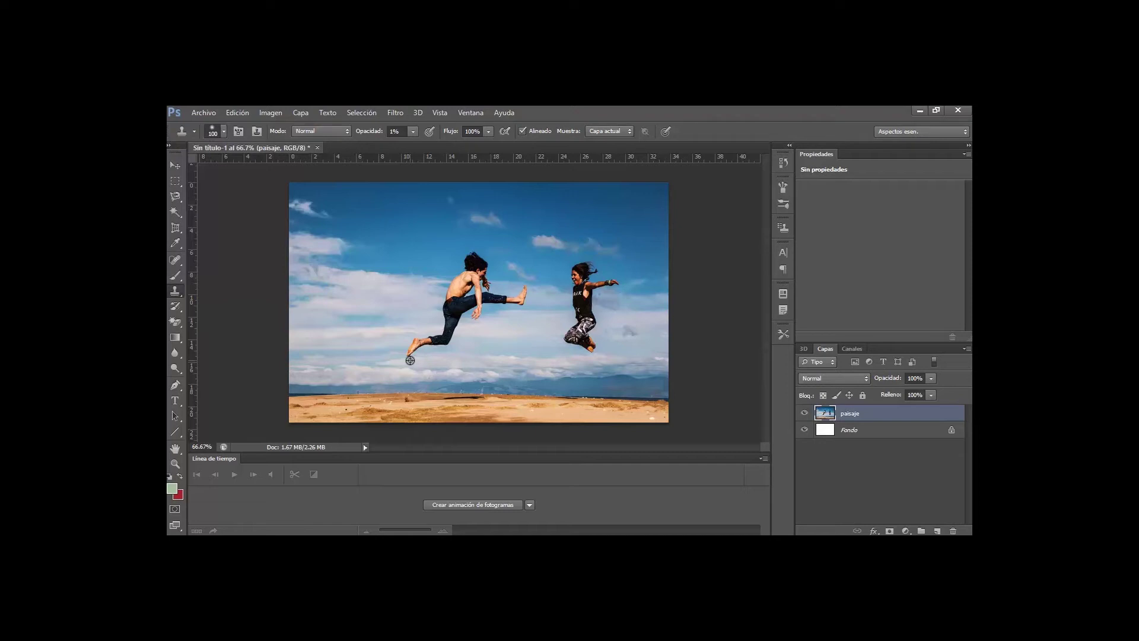
left_click(410, 360, "alt")
left_click_drag(409, 355, 460, 306)
key("ctrl+alt+z")
key("ctrl+alt+z")
key("ctrl+alt+z")
mouse_move(339, 350)
left_mouse_down()
mouse_move(414, 245)
mouse_move(338, 327)
left_mouse_up()
left_click(338, 326)
mouse_move(338, 327)
left_mouse_down()
mouse_move(343, 339)
mouse_move(407, 257)
left_mouse_up()
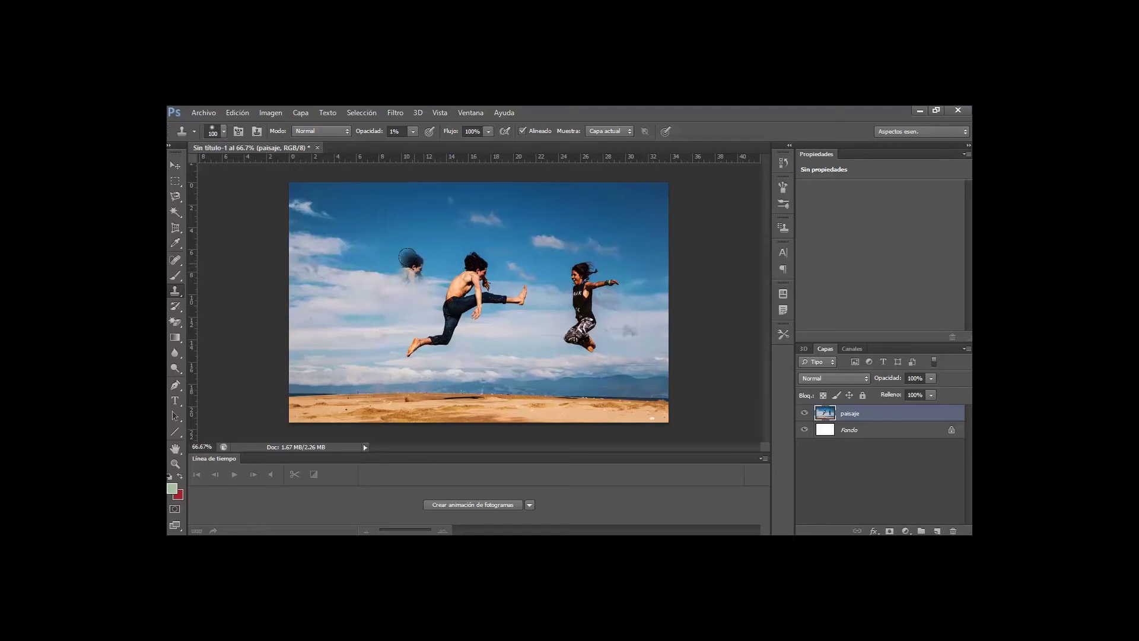
key("ctrl+alt+z")
key("ctrl+alt+z")
mouse_move(371, 335)
left_mouse_down()
mouse_move(383, 289)
mouse_move(410, 283)
mouse_move(398, 259)
left_mouse_up()
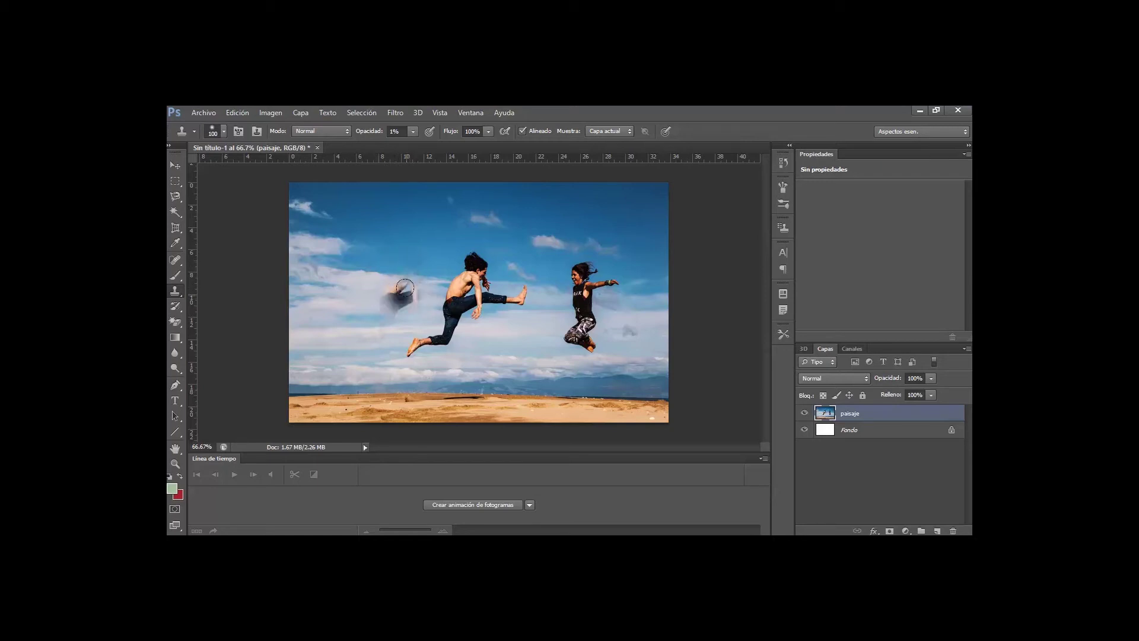
key("ctrl+z")
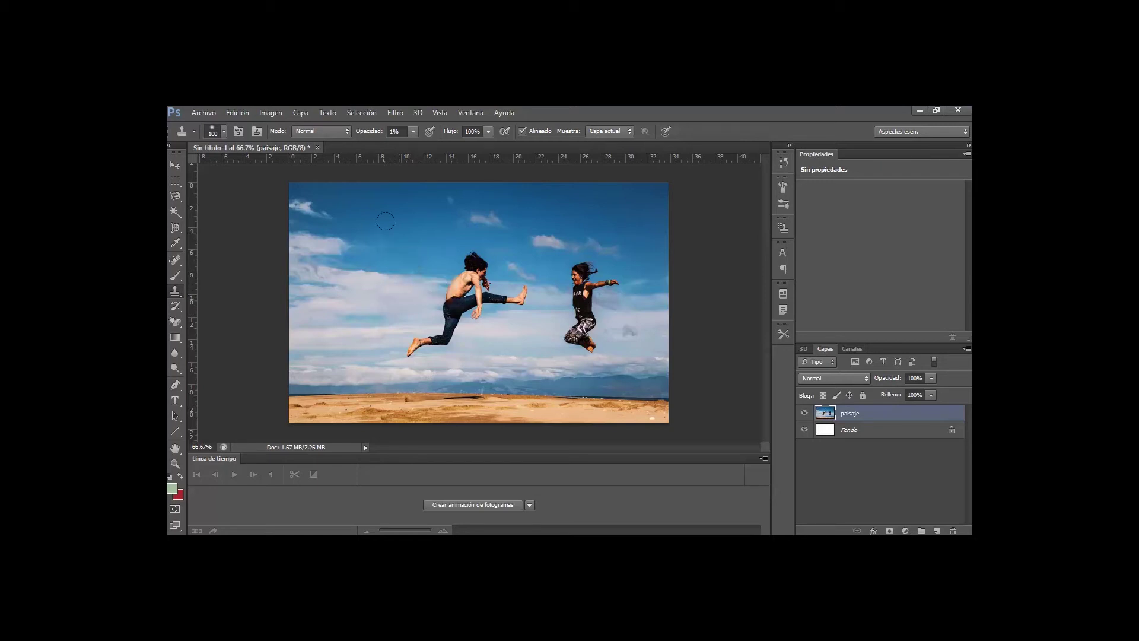
Raise the Clone Stamp opacity (Opacidad) to 98%
left_click(412, 132)
left_click(465, 144)
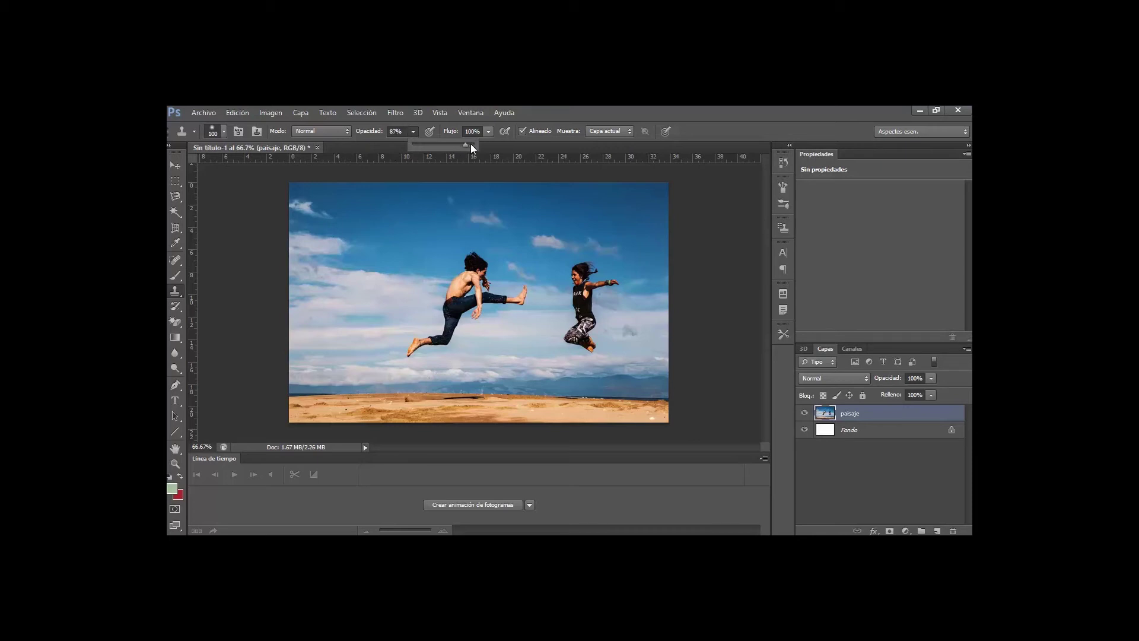
left_click(472, 145)
Undo a test clone in the sky, then paint a copy of the man's foot left of him
left_click_drag(419, 264, 417, 290)
key("ctrl+z")
left_click(413, 358, "alt")
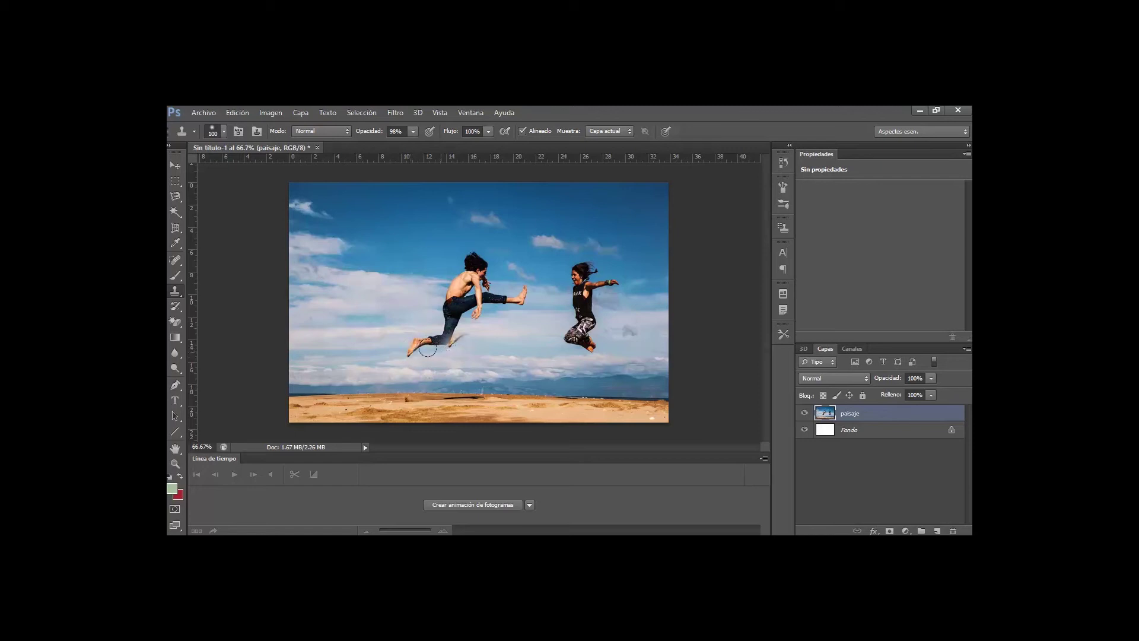
left_click_drag(341, 355, 314, 354)
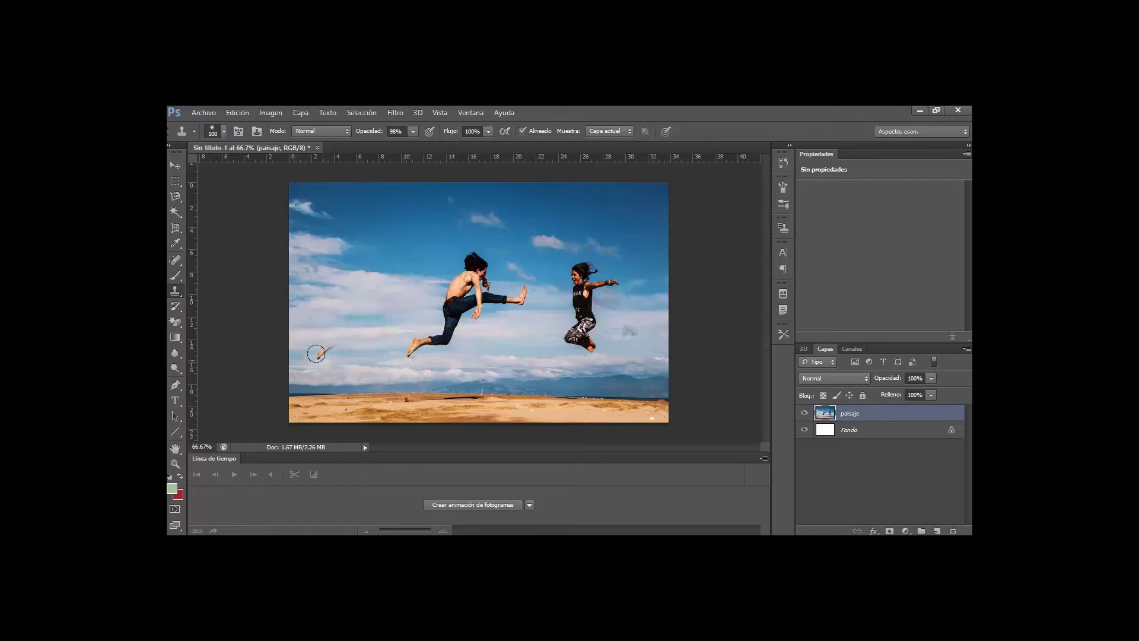
Clone the man's leg and body to his left, undoing three stray touch-up patches
mouse_move(316, 354)
left_mouse_down()
mouse_move(351, 330)
mouse_move(363, 292)
mouse_move(436, 293)
mouse_move(363, 287)
mouse_move(383, 274)
mouse_move(377, 254)
mouse_move(357, 274)
left_mouse_up()
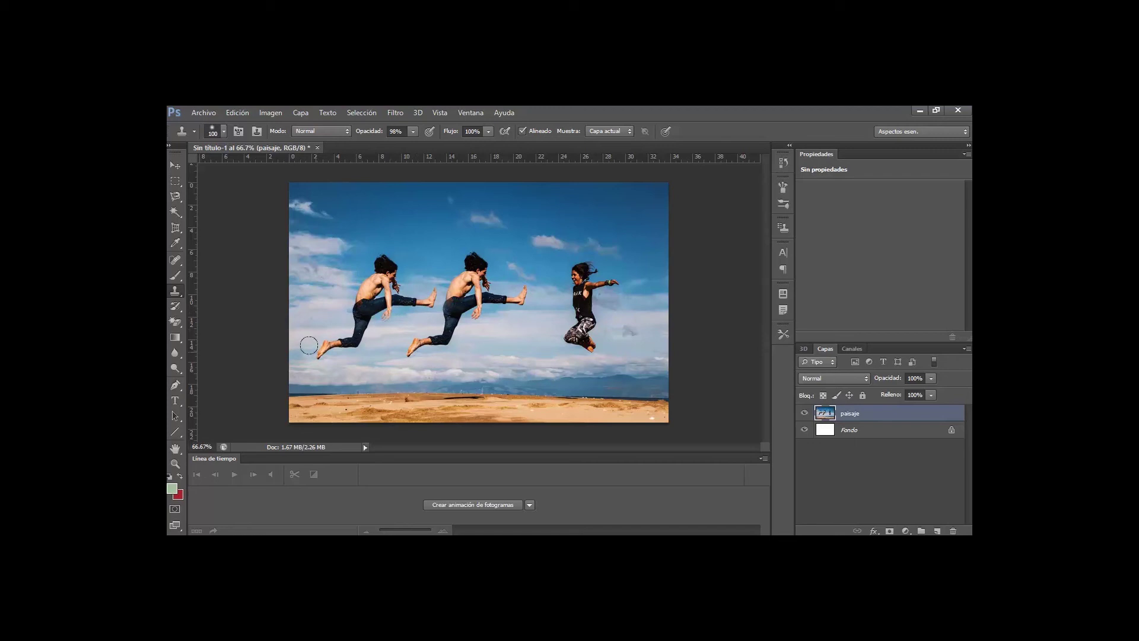
left_click_drag(475, 337, 456, 325)
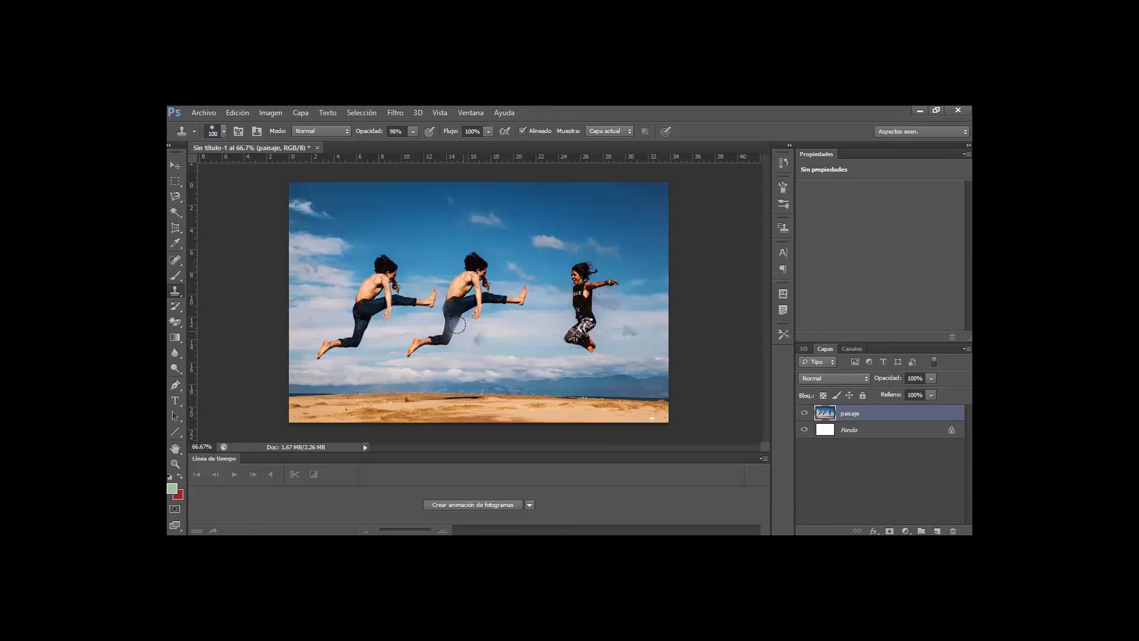
key("ctrl+z")
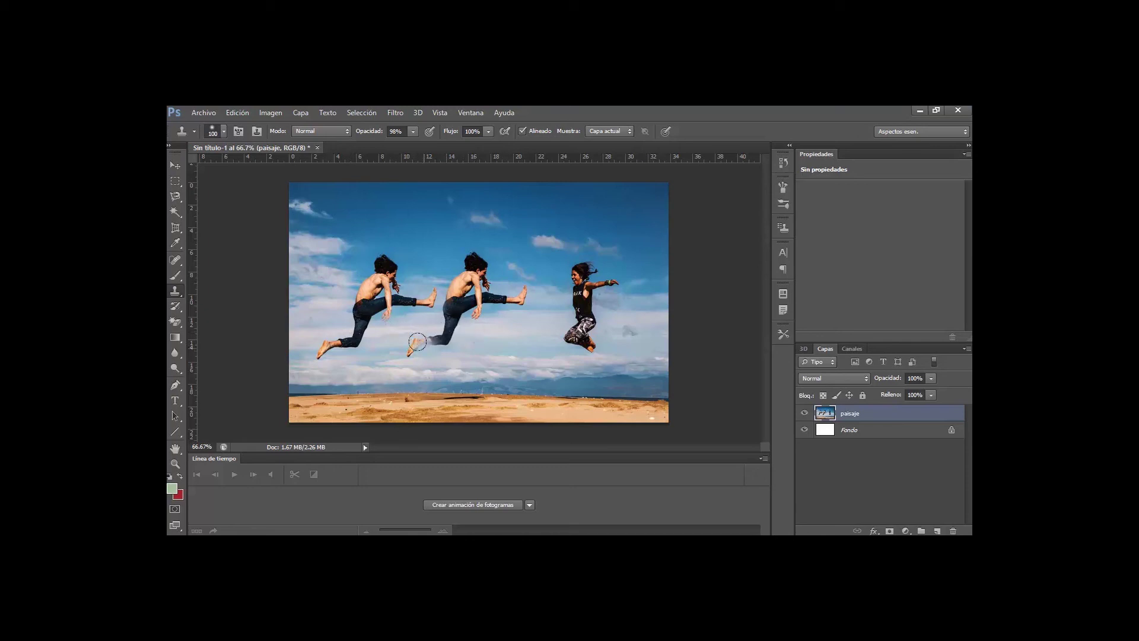
left_click_drag(472, 282, 477, 272)
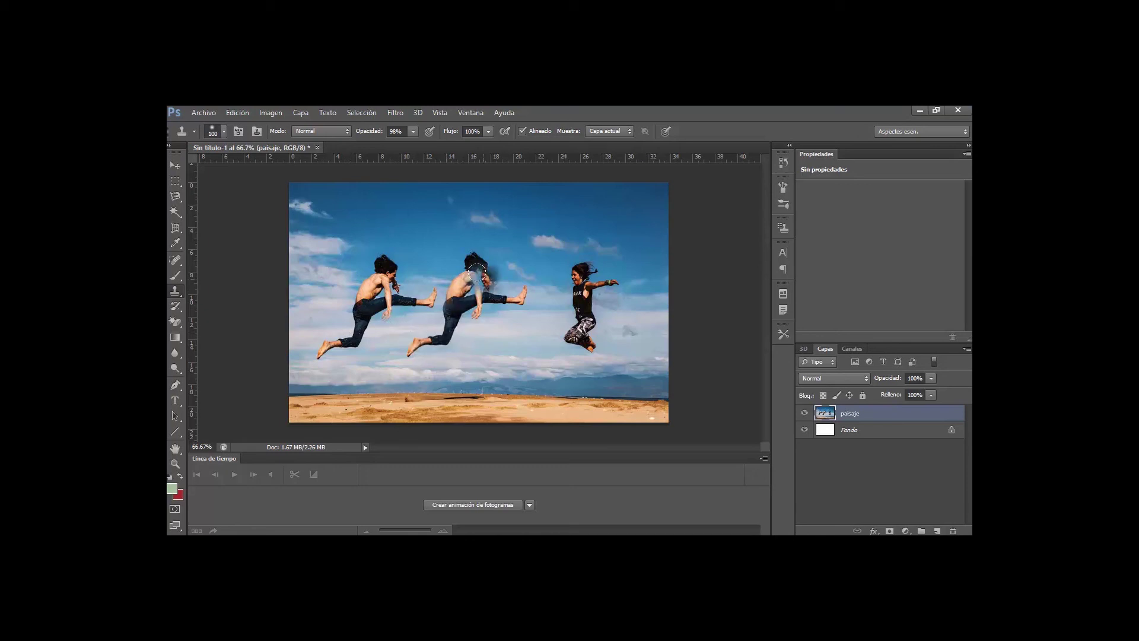
key("ctrl+z")
left_click_drag(501, 351, 485, 349)
key("ctrl+z")
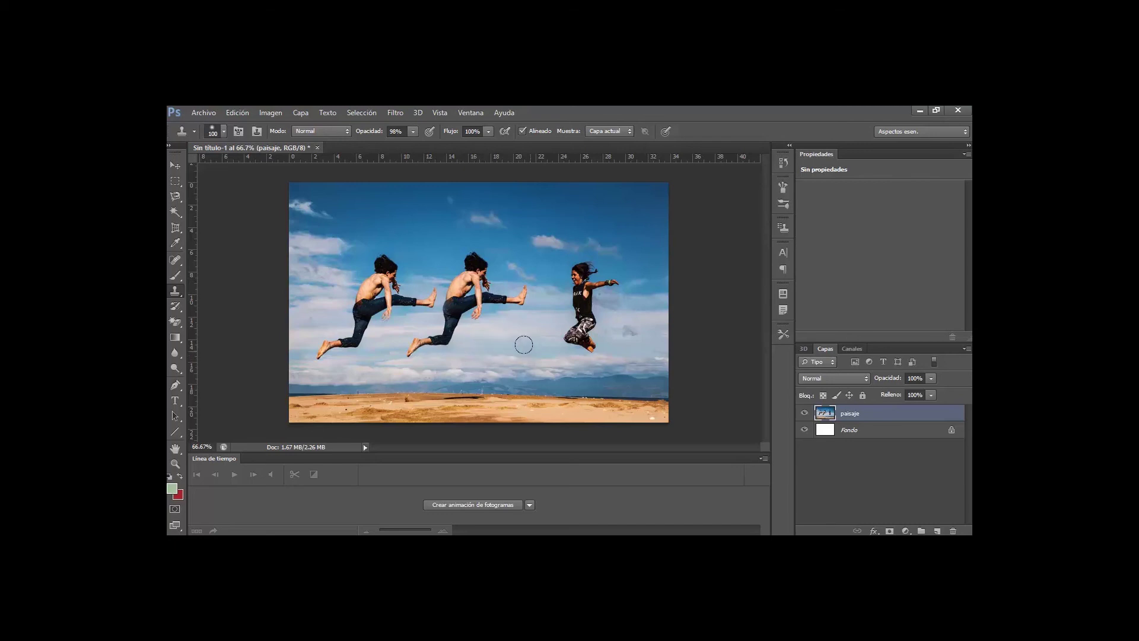